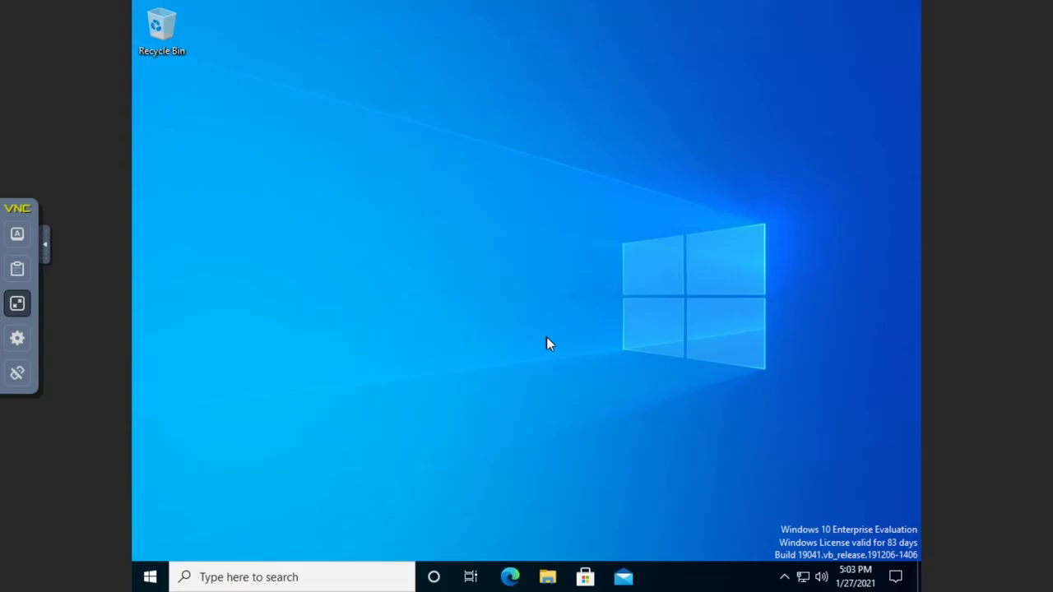
- Launch Computer Management from the Start menu's Windows Administrative Tools folder, then close it
{"action": "left_click", "coordinate": [151, 578]}
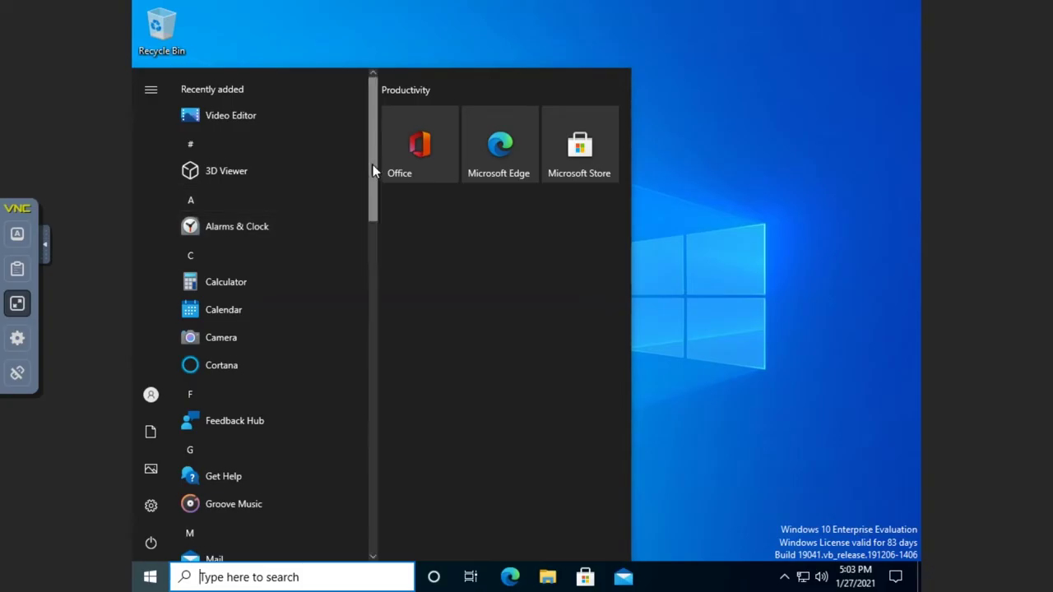
{"action": "left_click_drag", "start_coordinate": [373, 200], "coordinate": [366, 466]}
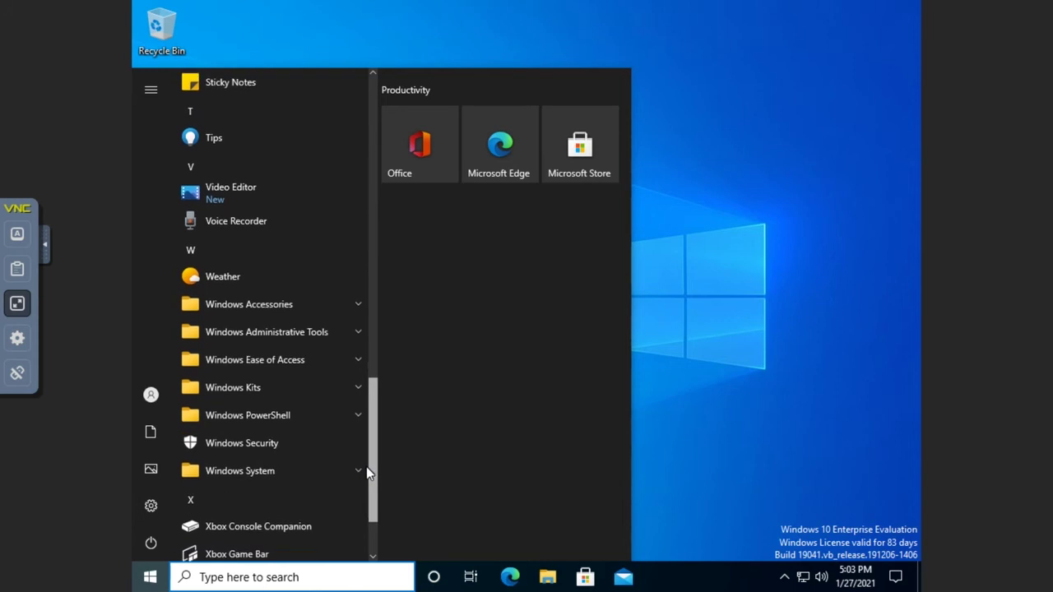
{"action": "left_click", "coordinate": [355, 328]}
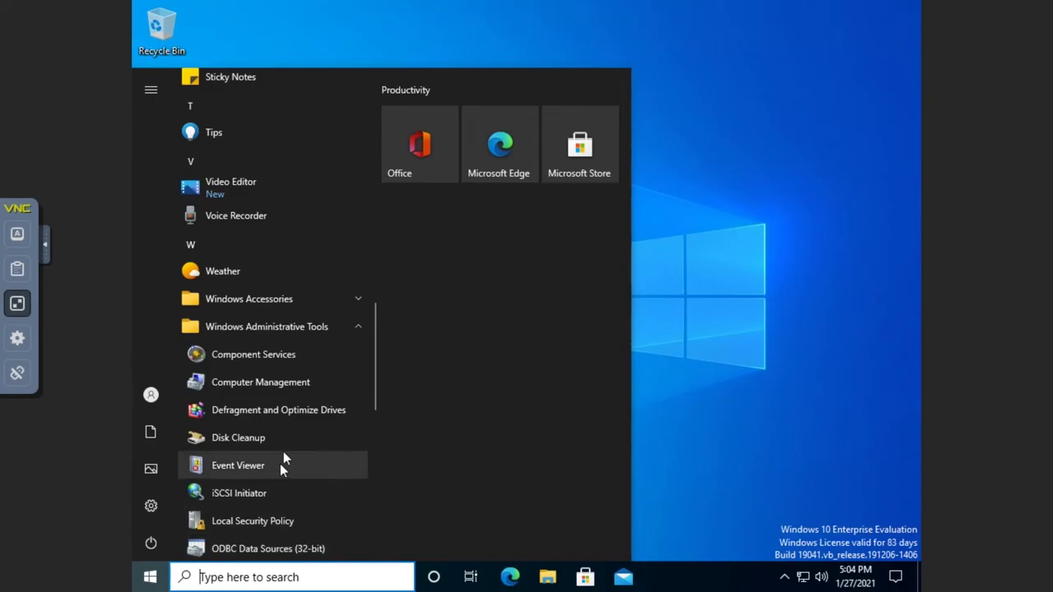
{"action": "left_click", "coordinate": [285, 388]}
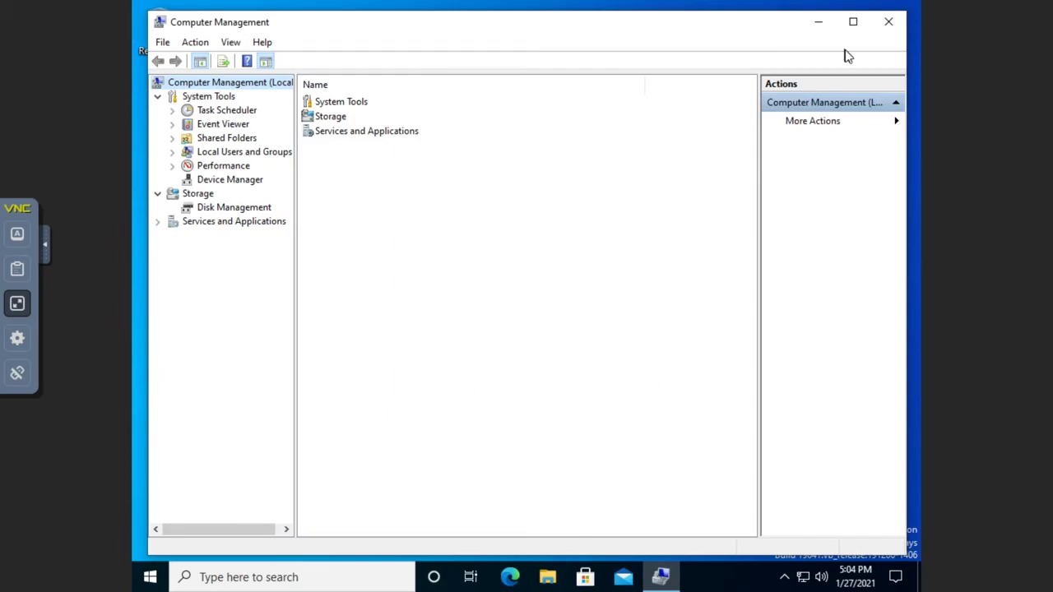
{"action": "left_click", "coordinate": [889, 27]}
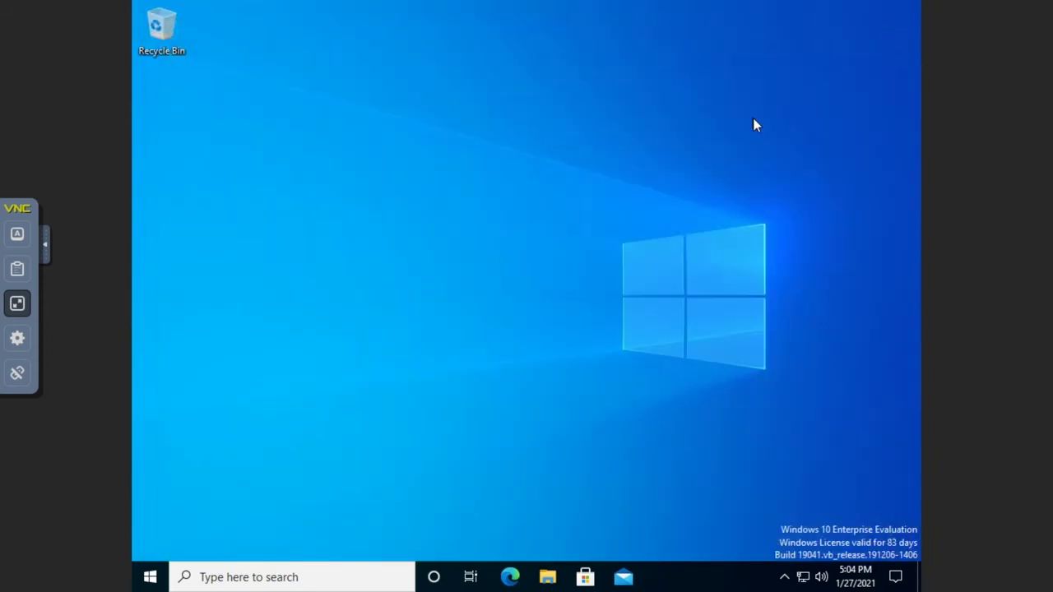
- Run mmc from Windows search, approve the UAC prompt, and maximize the empty Console1 window
{"action": "left_click", "coordinate": [265, 579]}
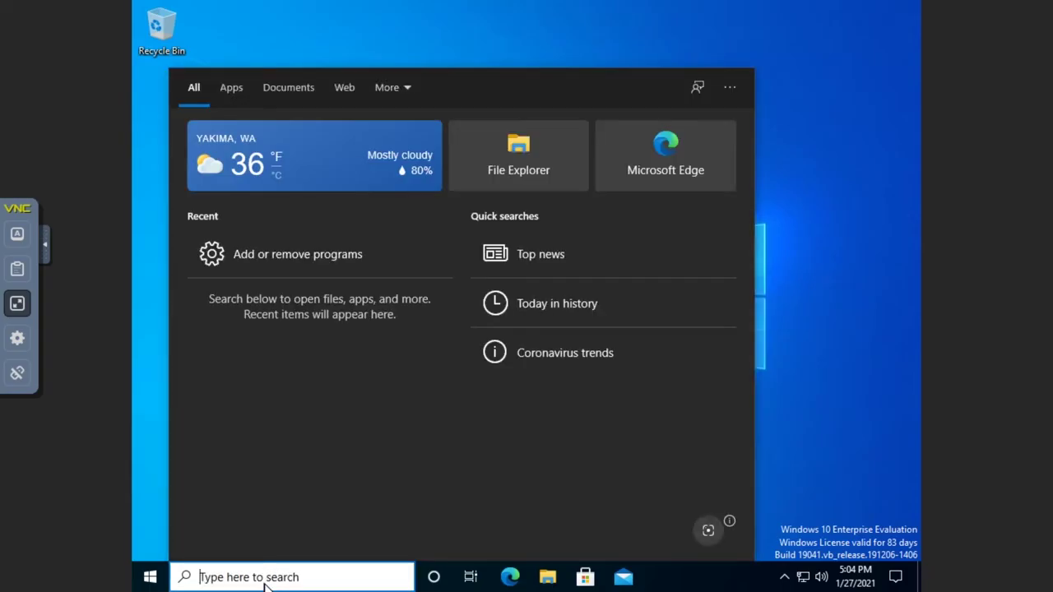
{"action": "type", "text": "mmc"}
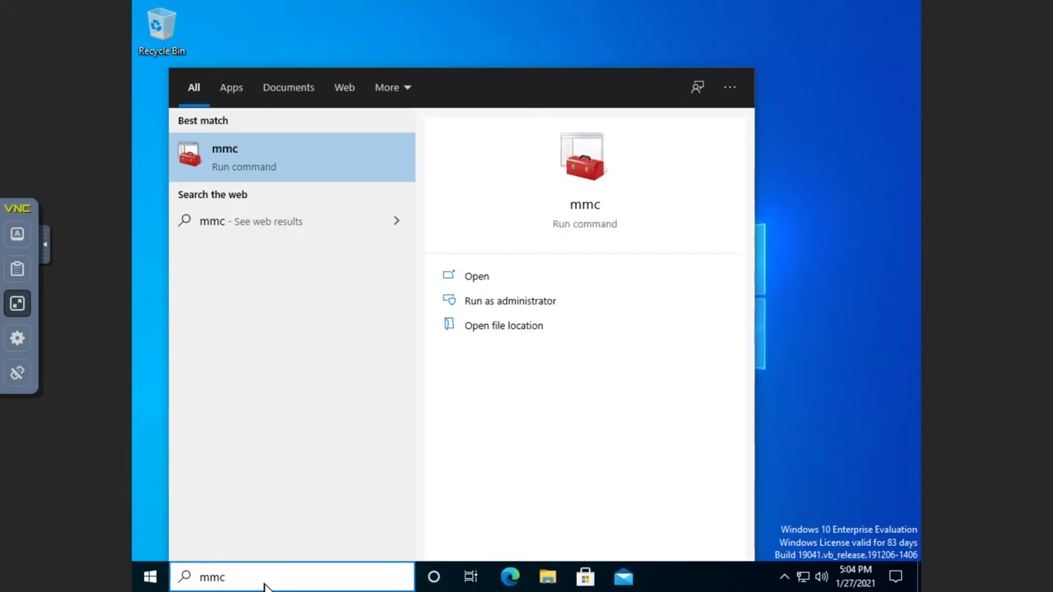
{"action": "key", "text": "Return"}
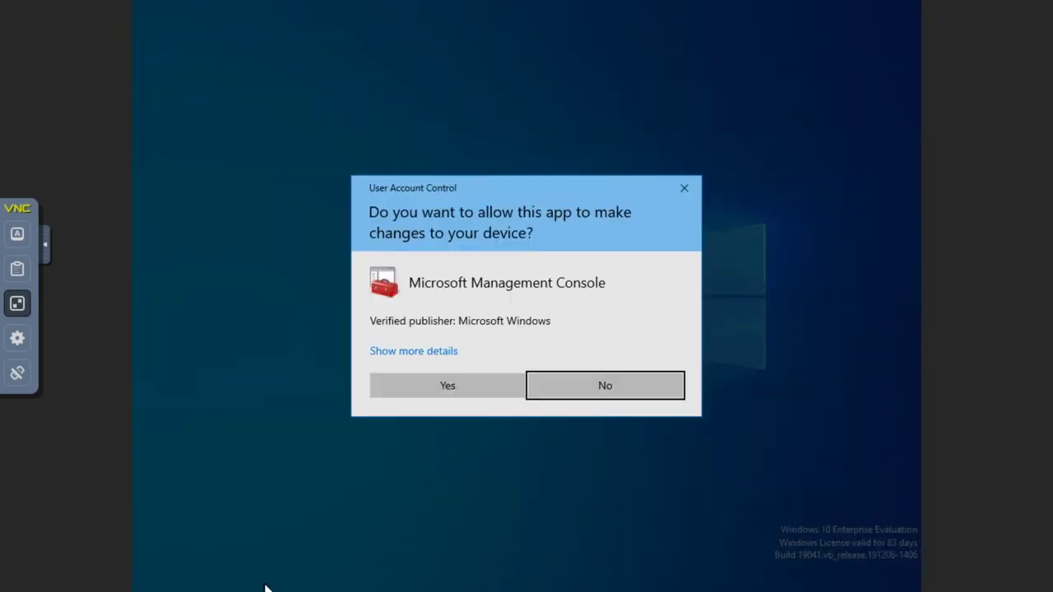
{"action": "left_click", "coordinate": [462, 387]}
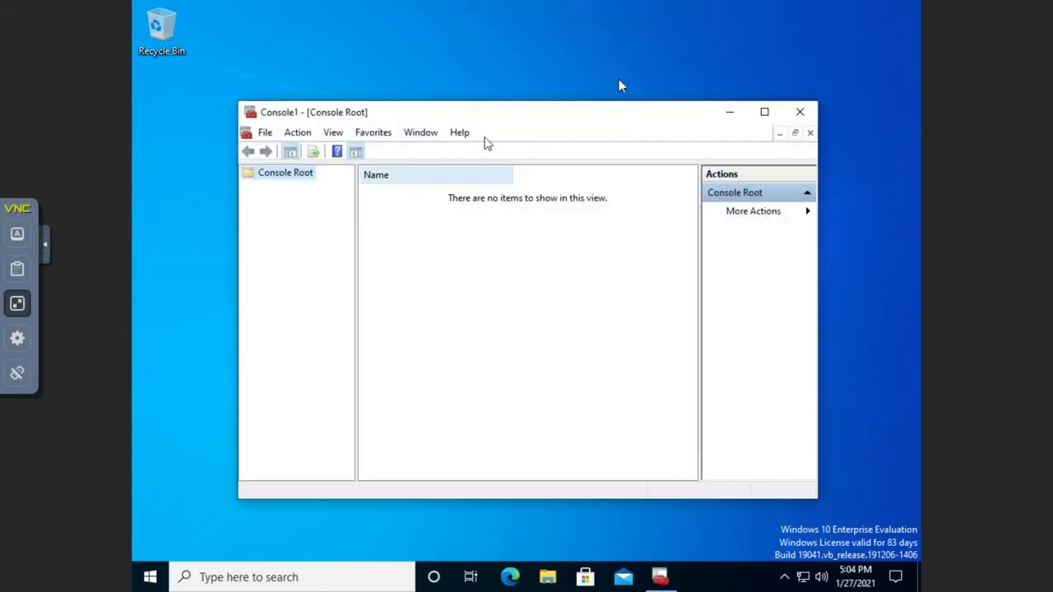
{"action": "left_click", "coordinate": [766, 114]}
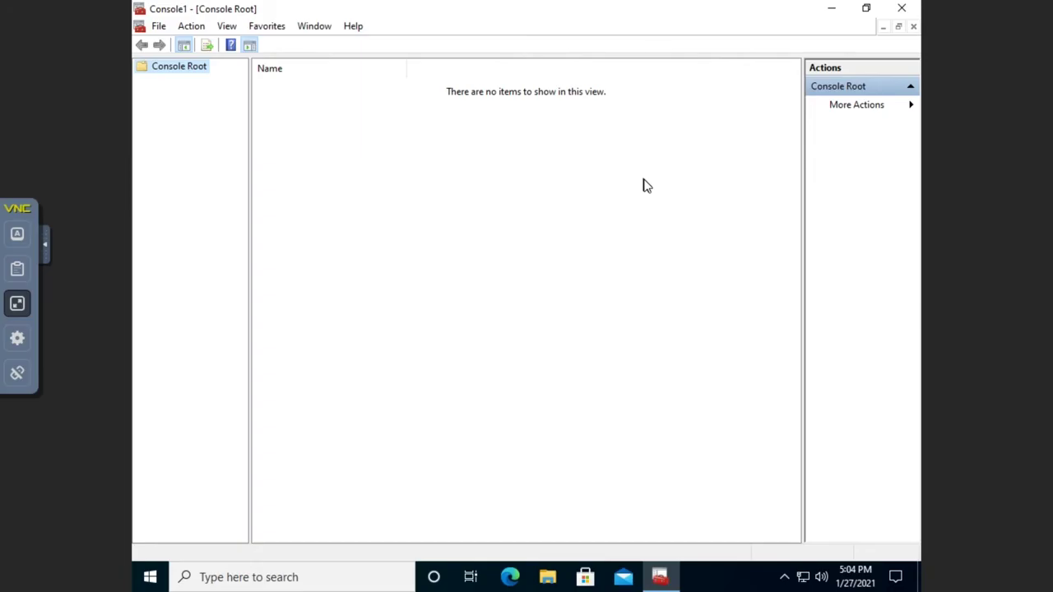
- Add the Device Manager and Disk Management (this computer) snap-ins to Console1 and confirm
{"action": "left_click", "coordinate": [157, 27]}
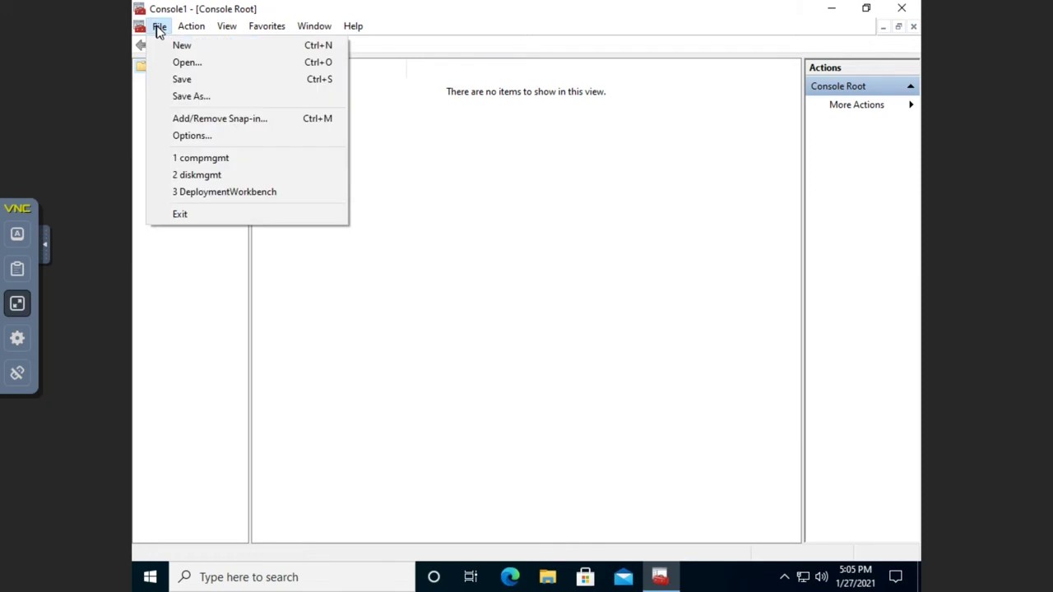
{"action": "left_click", "coordinate": [193, 121]}
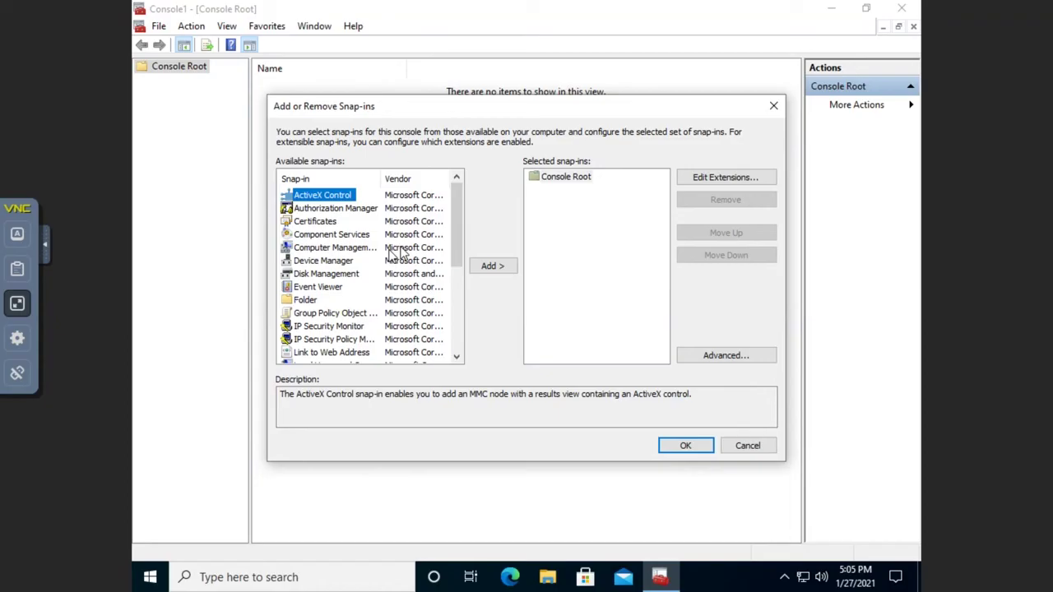
{"action": "left_click", "coordinate": [309, 261]}
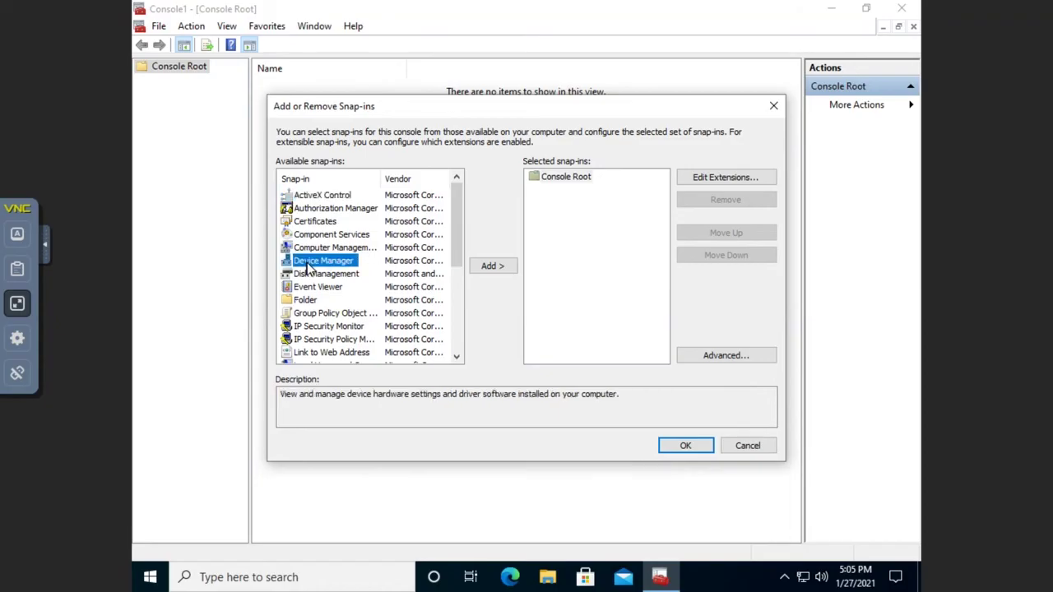
{"action": "left_click", "coordinate": [503, 272]}
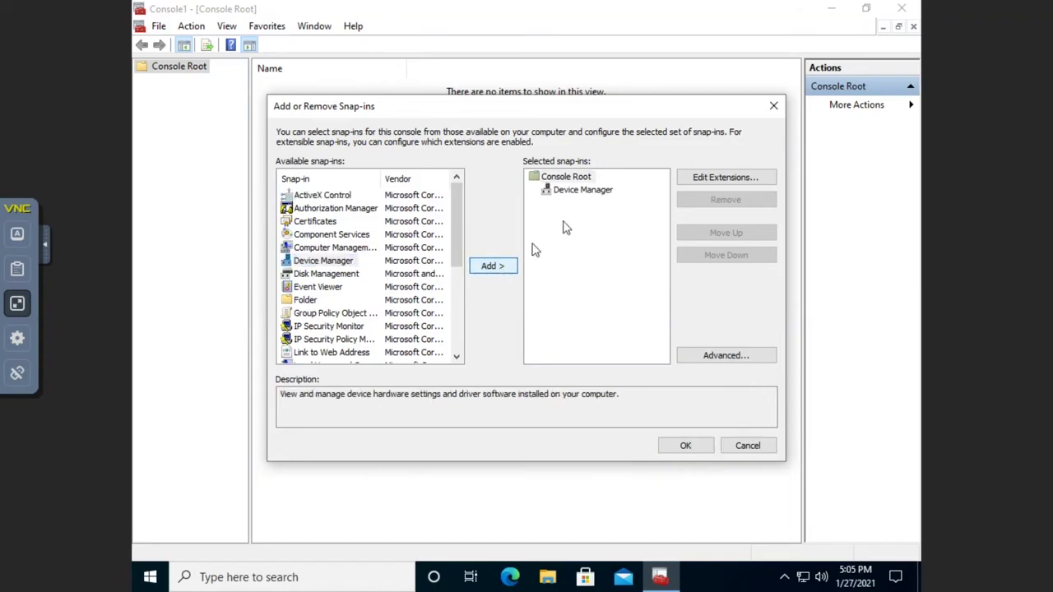
{"action": "left_click", "coordinate": [311, 277]}
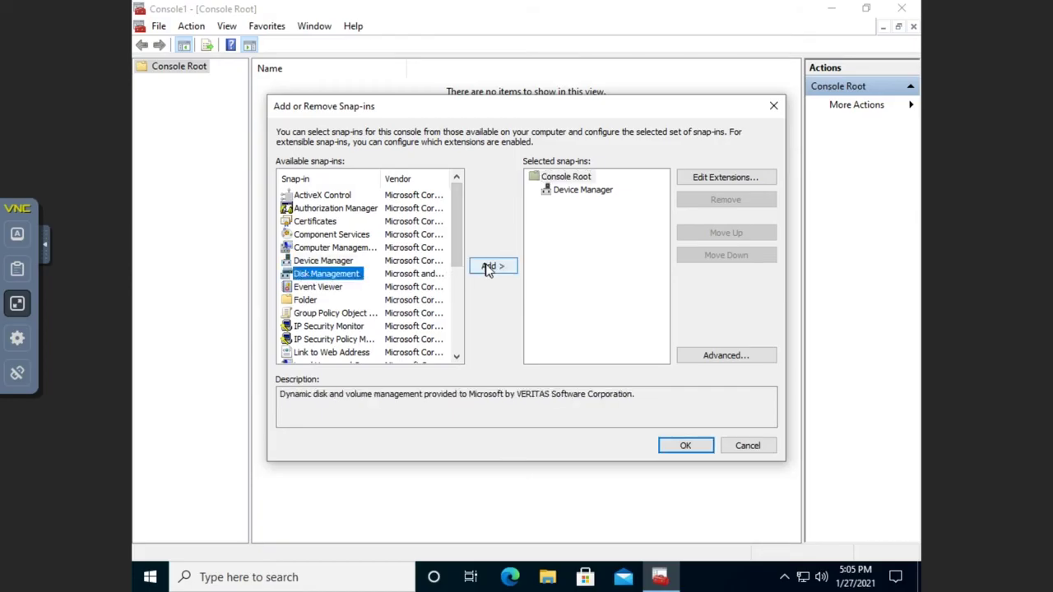
{"action": "left_click", "coordinate": [490, 267]}
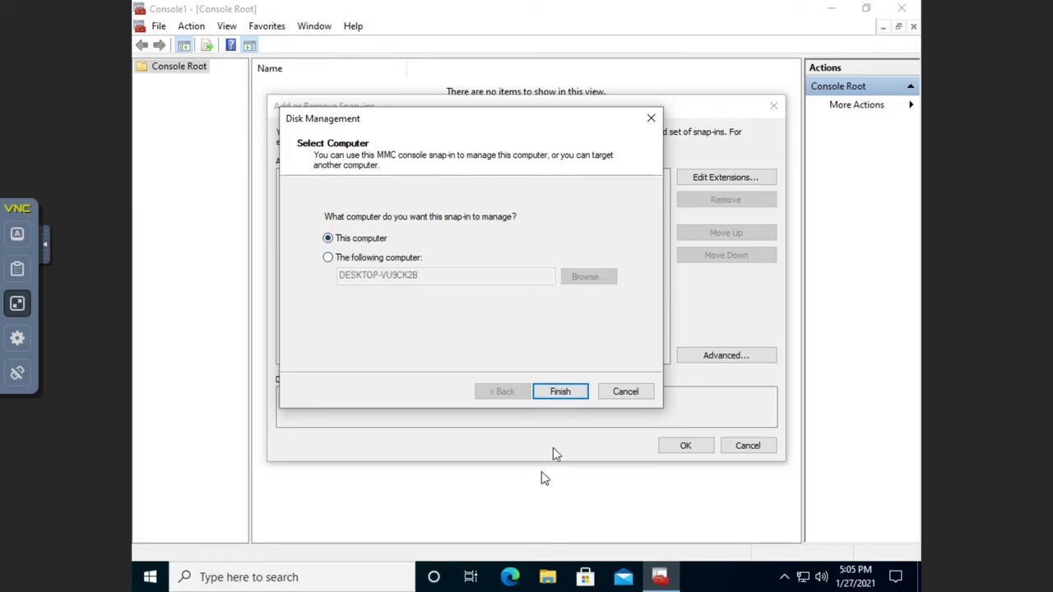
{"action": "left_click", "coordinate": [564, 392]}
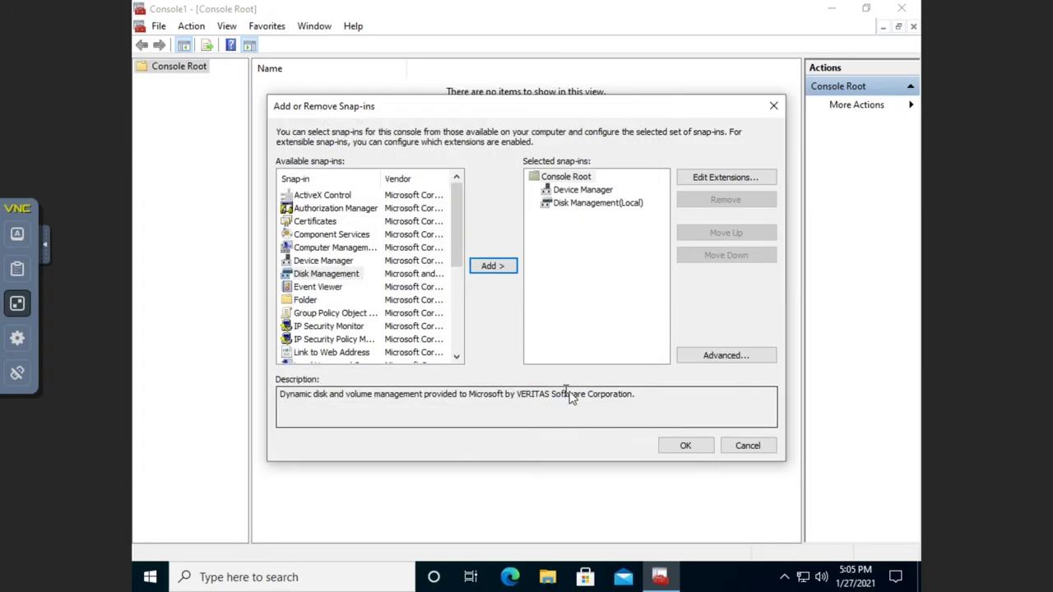
{"action": "left_click", "coordinate": [687, 448]}
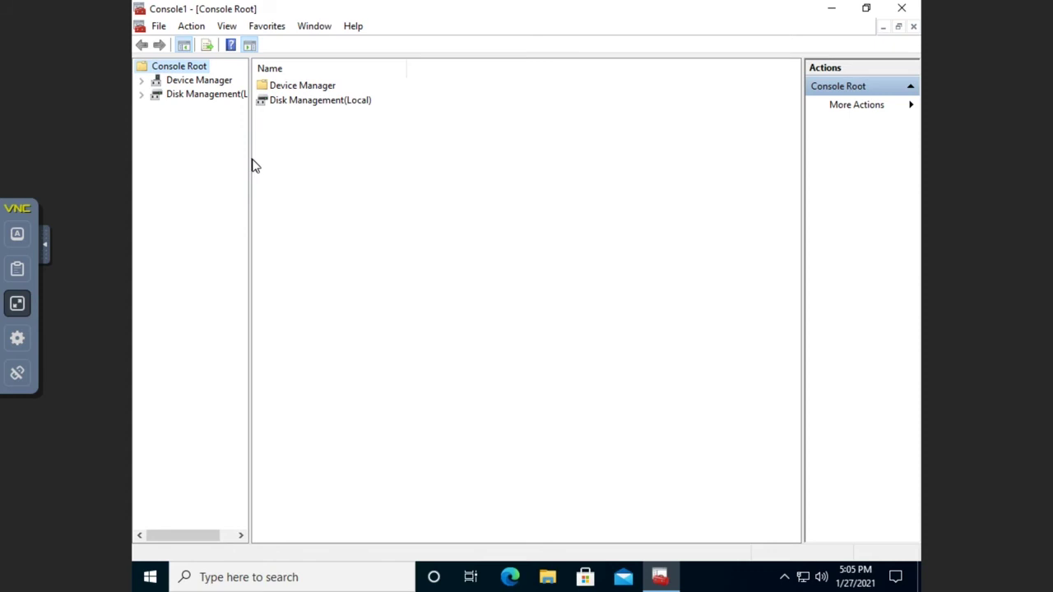
- Widen the console tree, view Device Manager's devices, then Disk Management's Disk 0 and CD-ROM volumes
{"action": "left_click_drag", "start_coordinate": [251, 166], "coordinate": [278, 166]}
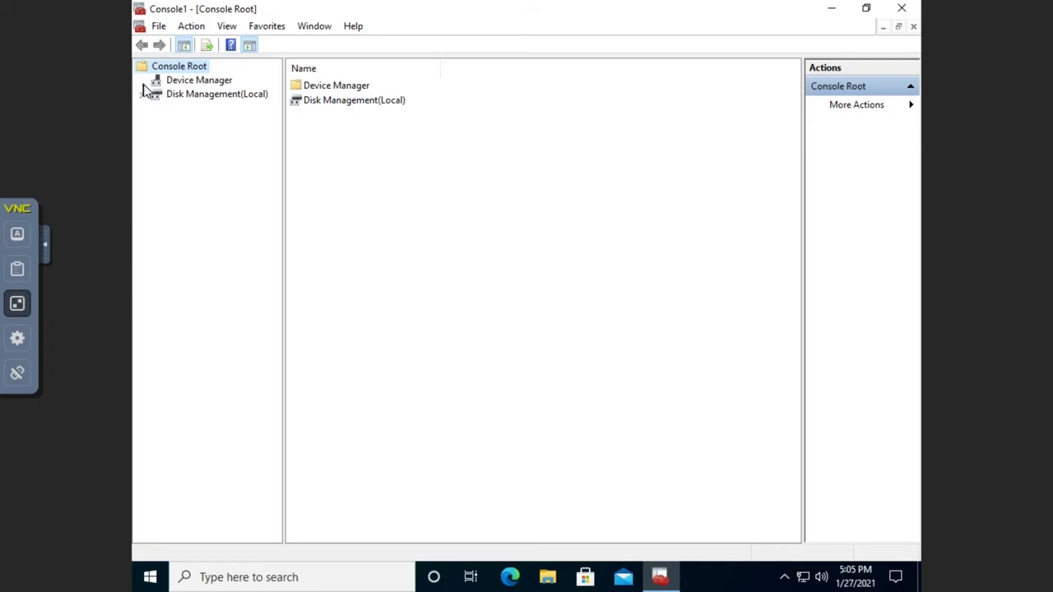
{"action": "left_click", "coordinate": [172, 81]}
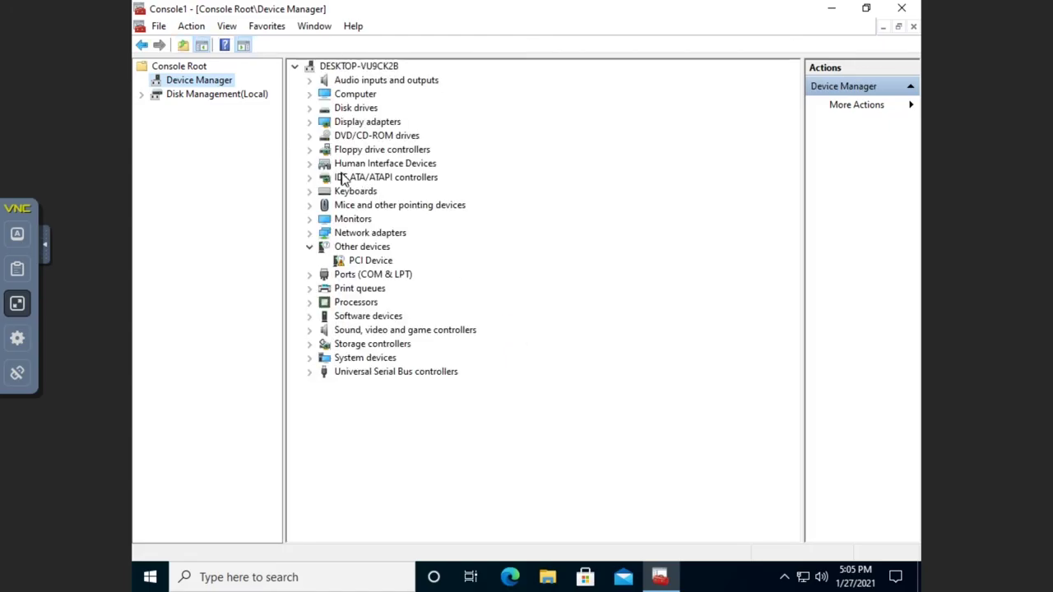
{"action": "left_click", "coordinate": [181, 95]}
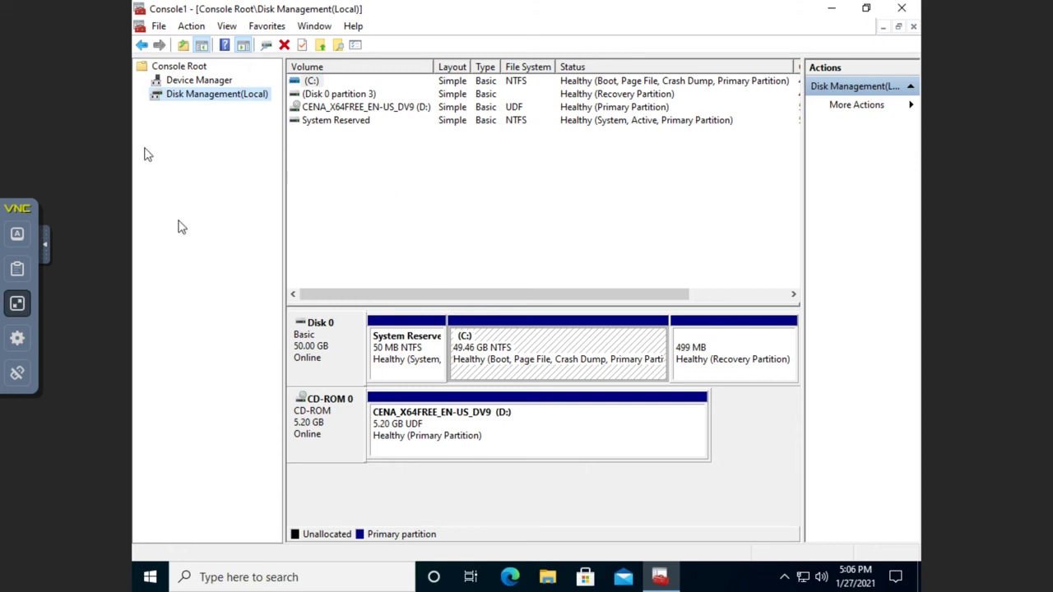
{"action": "left_click", "coordinate": [158, 25]}
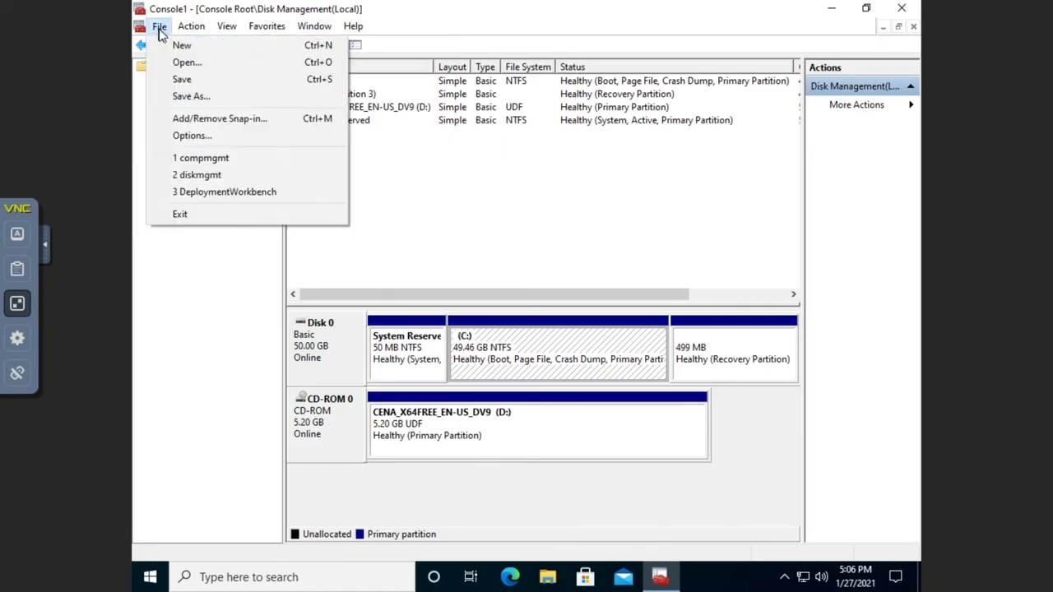
- Add the Certificates snap-in for the local computer's Computer account and confirm the change
{"action": "left_click", "coordinate": [197, 121]}
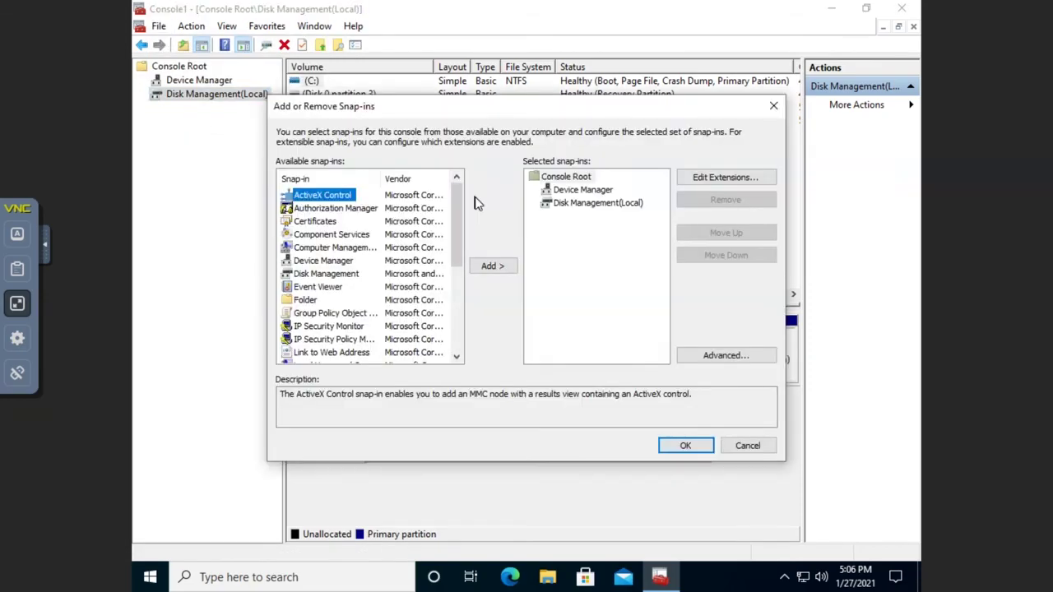
{"action": "mouse_move", "coordinate": [458, 202]}
{"action": "left_mouse_down"}
{"action": "mouse_move", "coordinate": [451, 323]}
{"action": "mouse_move", "coordinate": [462, 198]}
{"action": "left_mouse_up"}
{"action": "left_click", "coordinate": [319, 223]}
{"action": "left_click", "coordinate": [494, 267]}
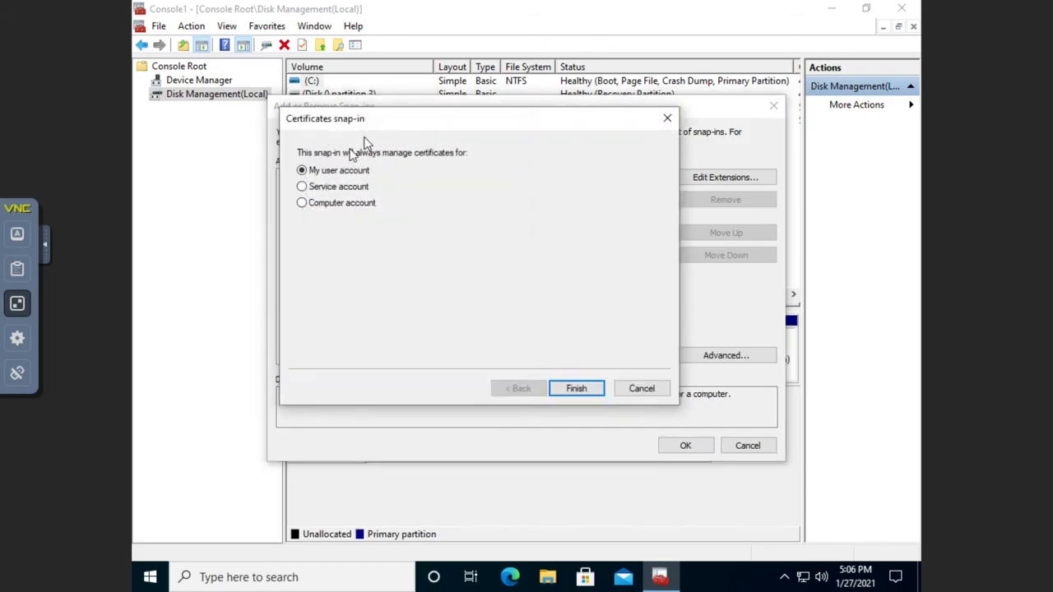
{"action": "left_click", "coordinate": [344, 206]}
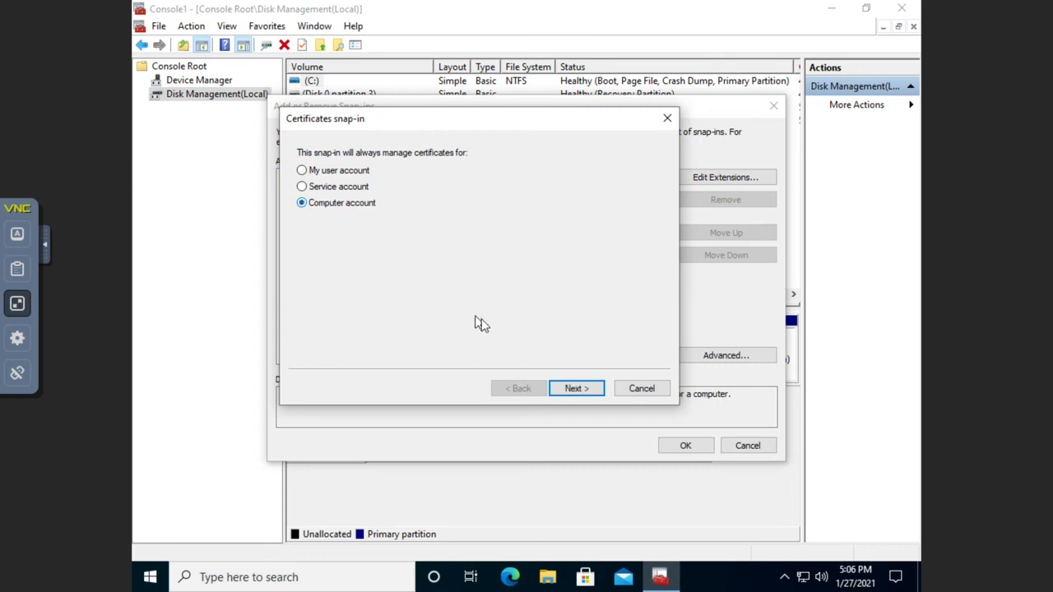
{"action": "left_click", "coordinate": [573, 390]}
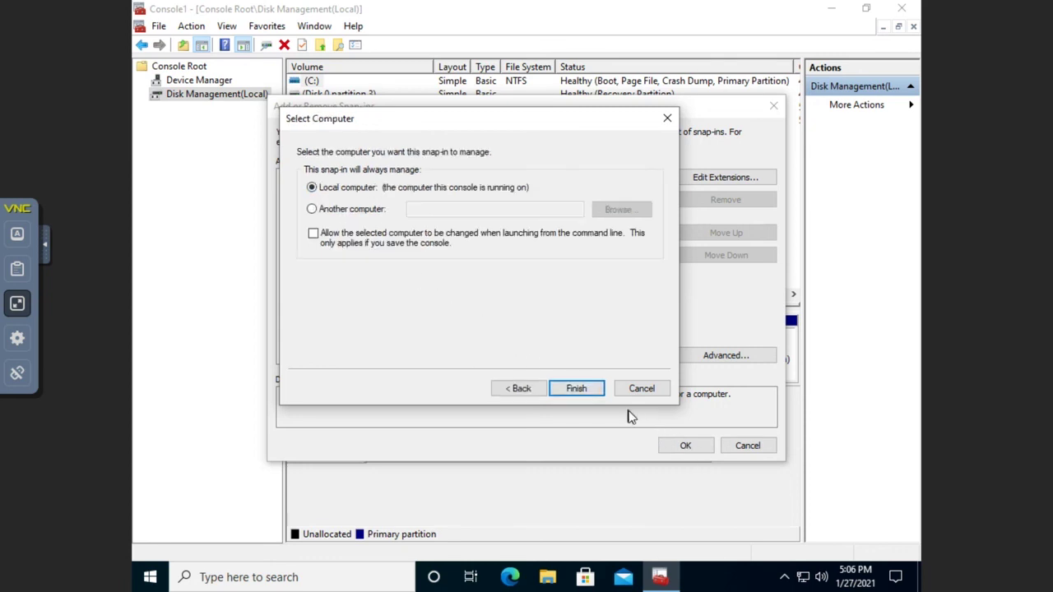
{"action": "left_click", "coordinate": [576, 389]}
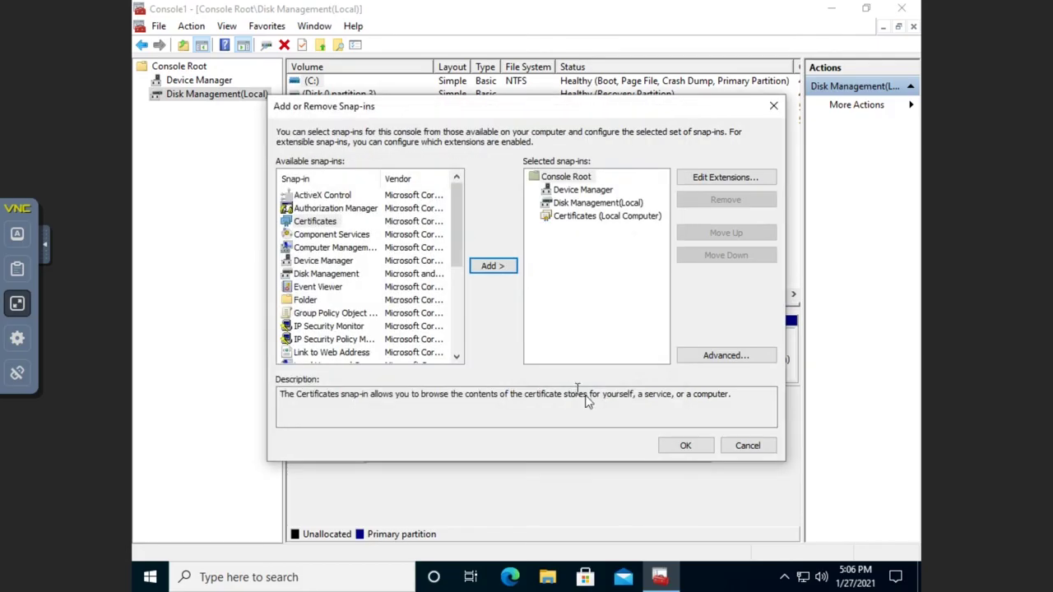
{"action": "left_click", "coordinate": [686, 446]}
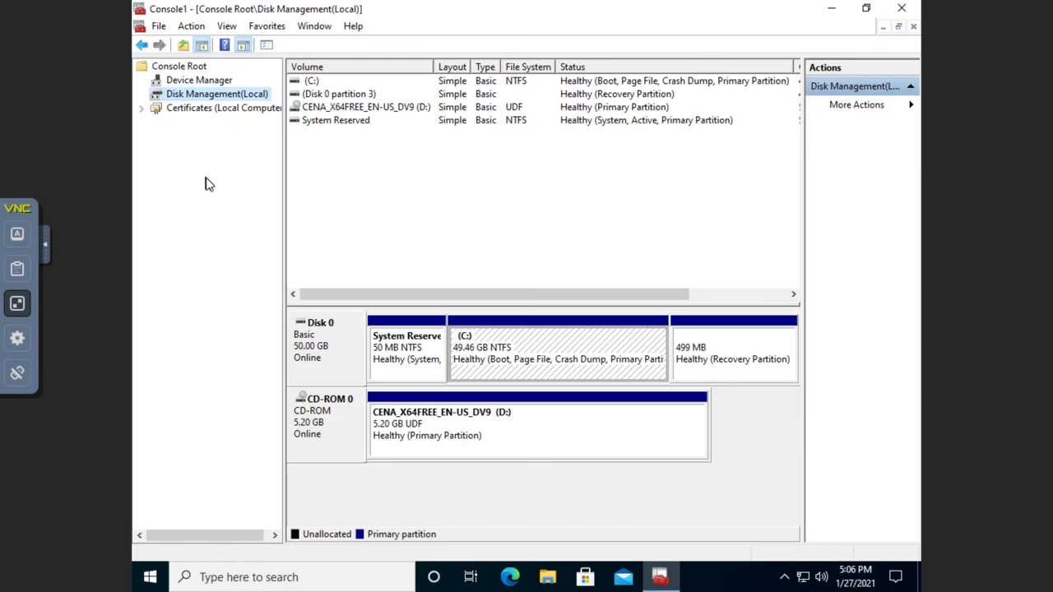
- Save the three-snap-in console to the Desktop as 'Management Console' and close the window
{"action": "left_click", "coordinate": [159, 25]}
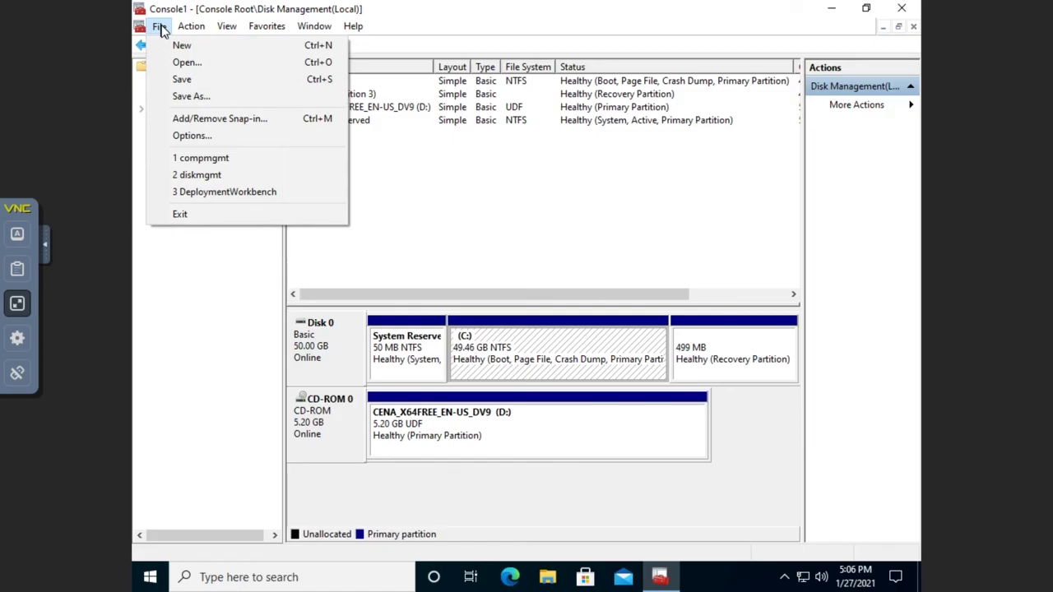
{"action": "left_click", "coordinate": [177, 96]}
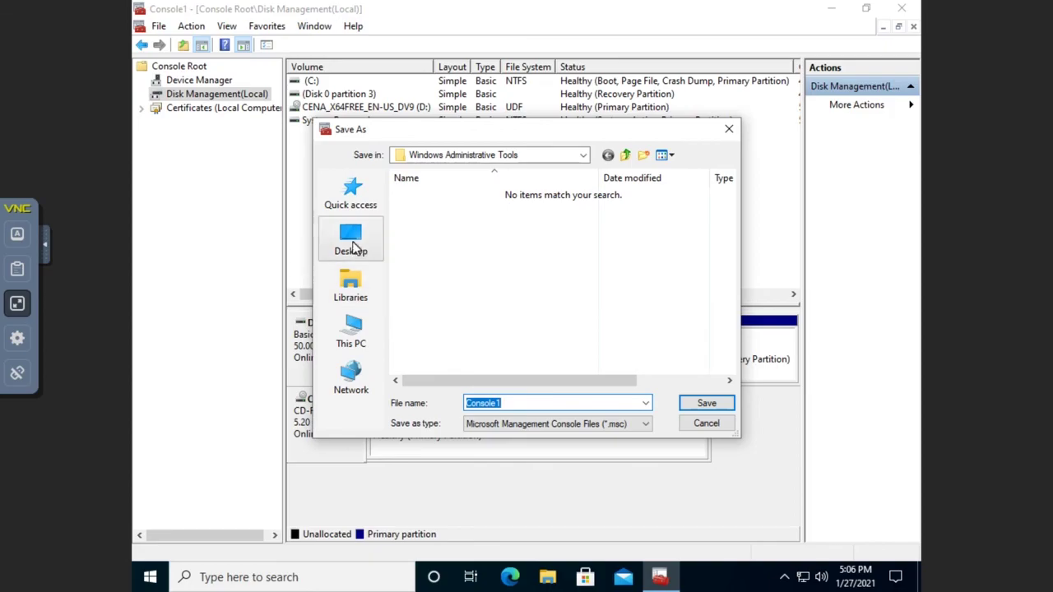
{"action": "left_click", "coordinate": [352, 240]}
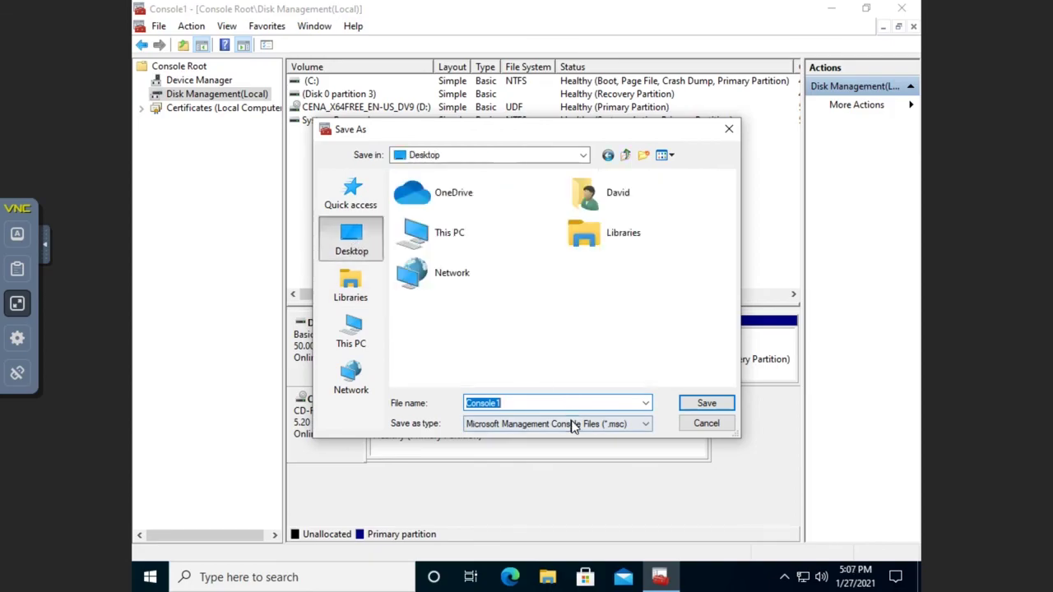
{"action": "type", "text": "Management Console"}
{"action": "key", "text": "Return"}
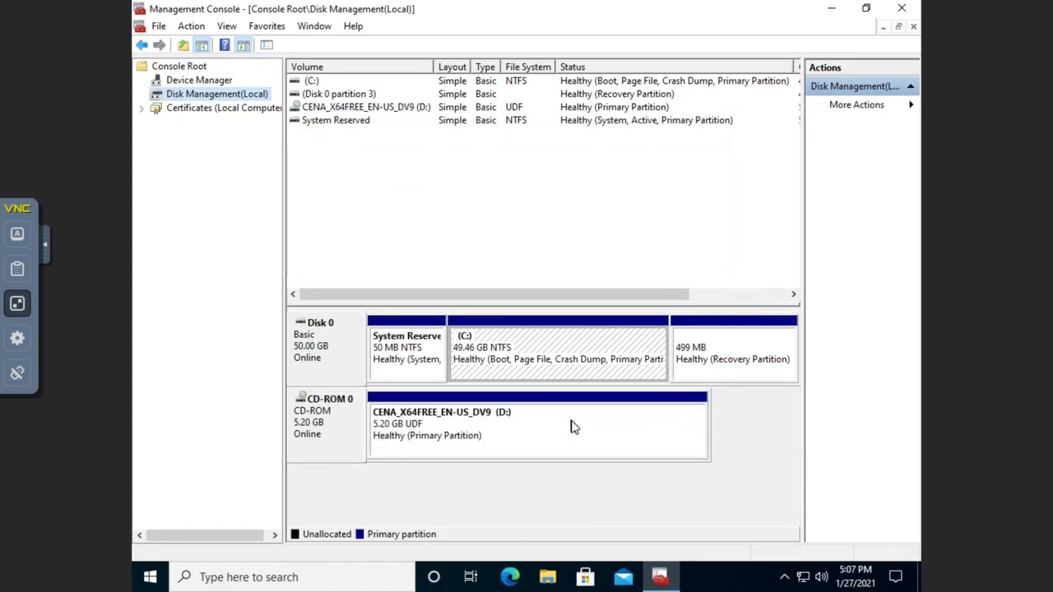
{"action": "left_click", "coordinate": [901, 10]}
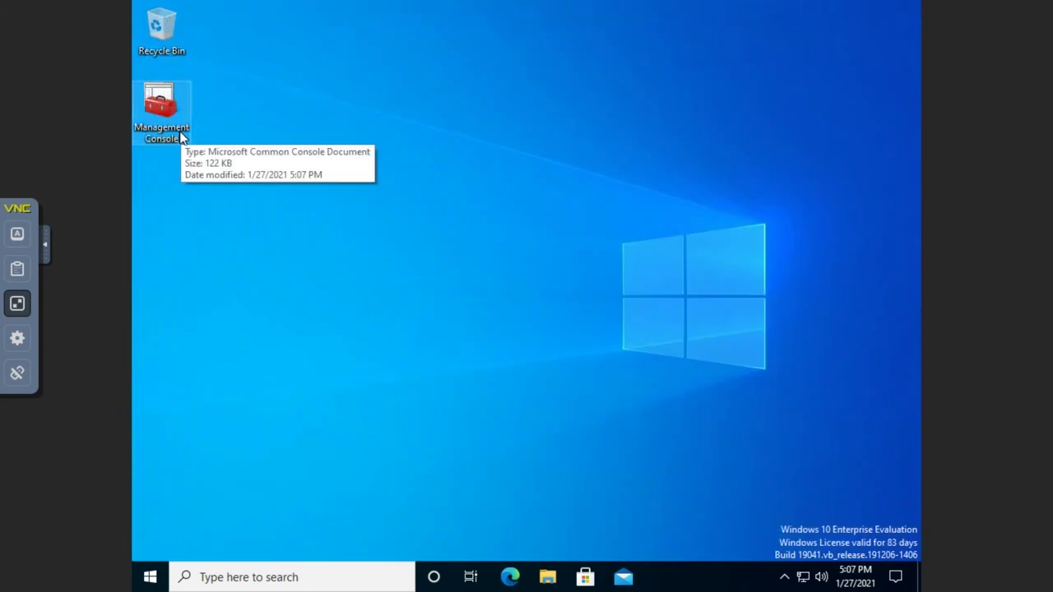
- Reopen 'Management Console' from its desktop icon and approve the User Account Control prompt
{"action": "double_click", "coordinate": [167, 113]}
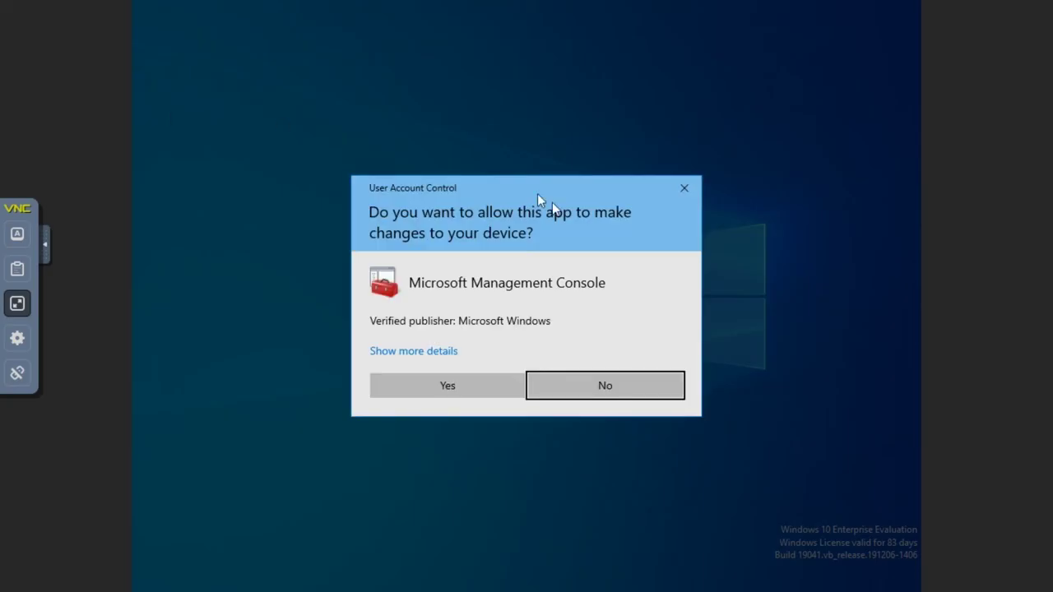
{"action": "left_click", "coordinate": [469, 392]}
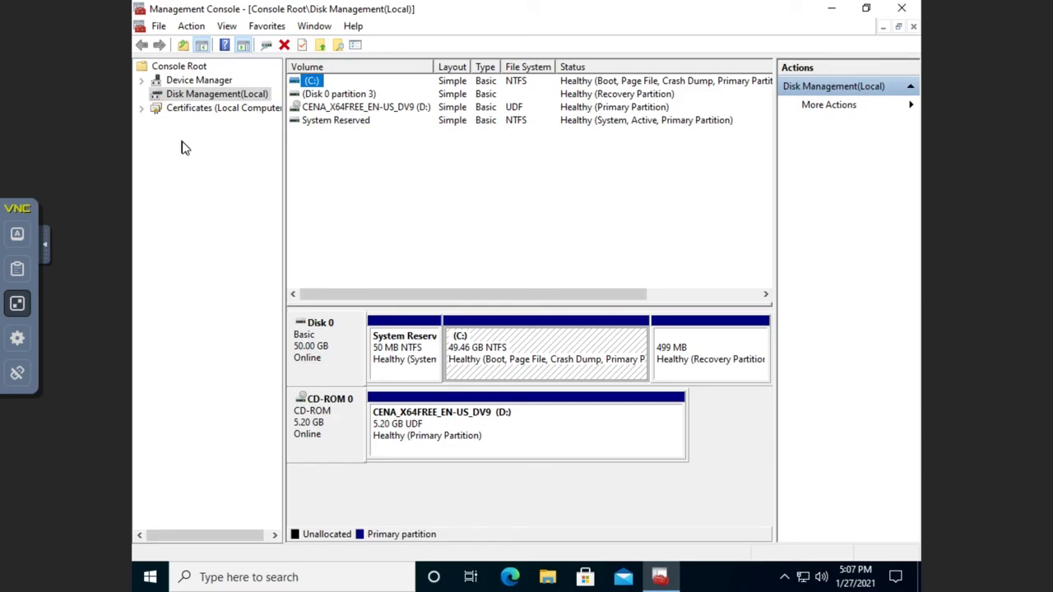
{"action": "mouse_move", "coordinate": [354, 7]}
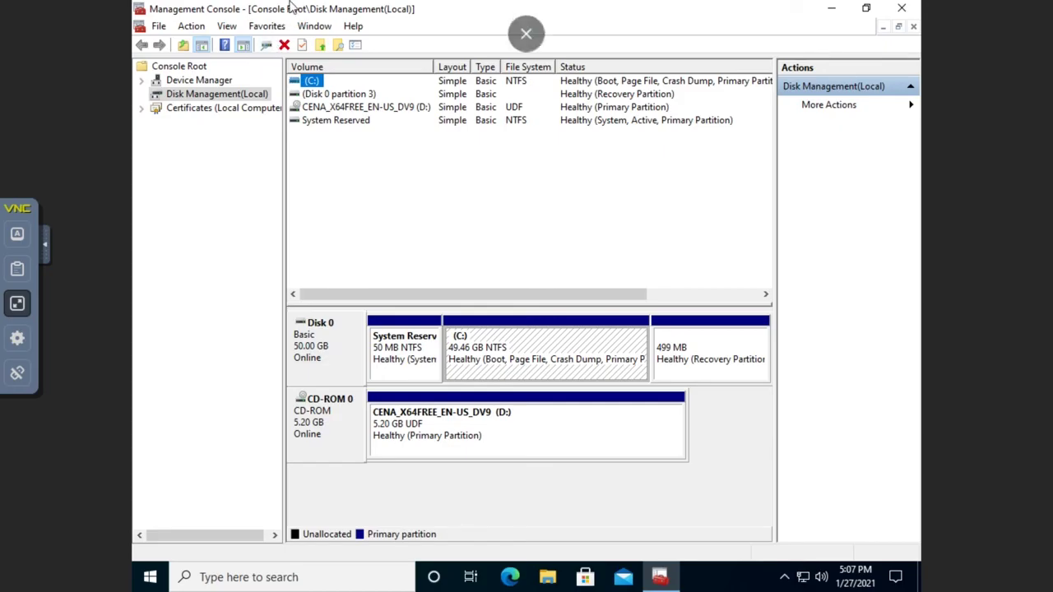